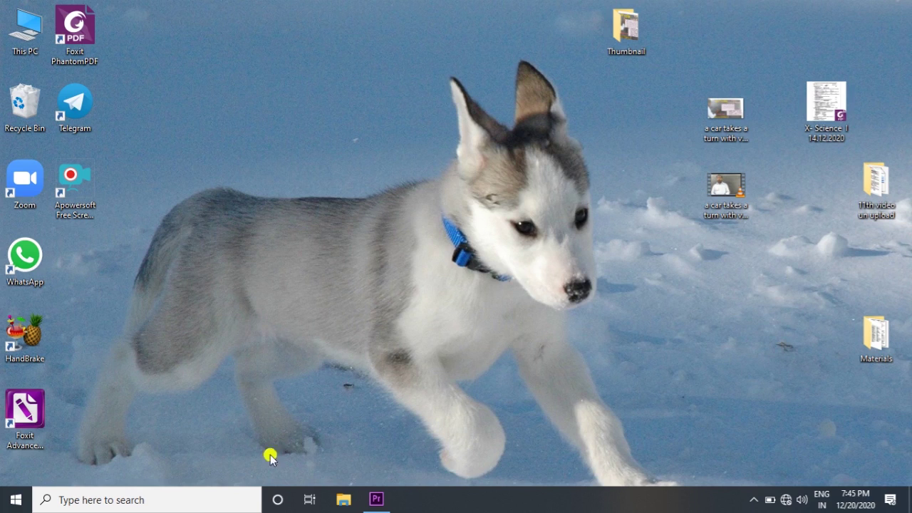
# - Switch to Adobe Premiere Pro and create a new project named Untitled with the default settings, overwriting the existing project
pyautogui.click(372, 499)
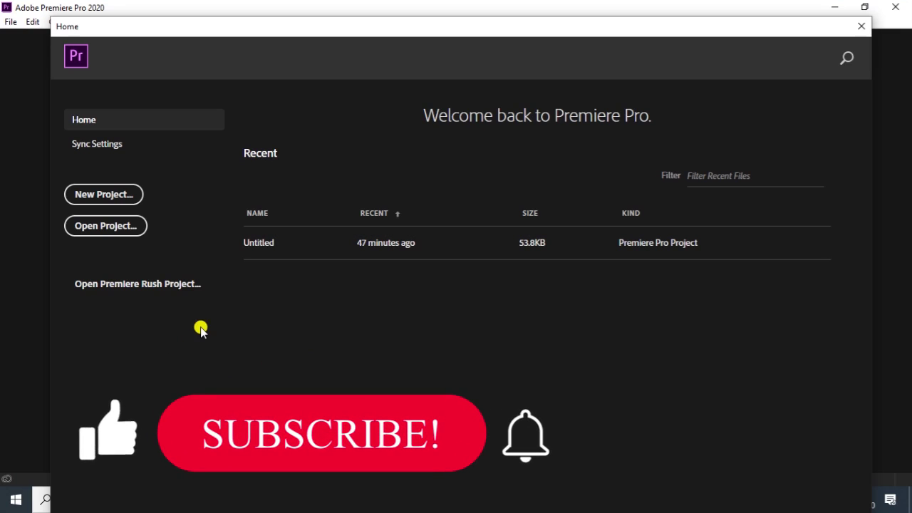
pyautogui.click(114, 196)
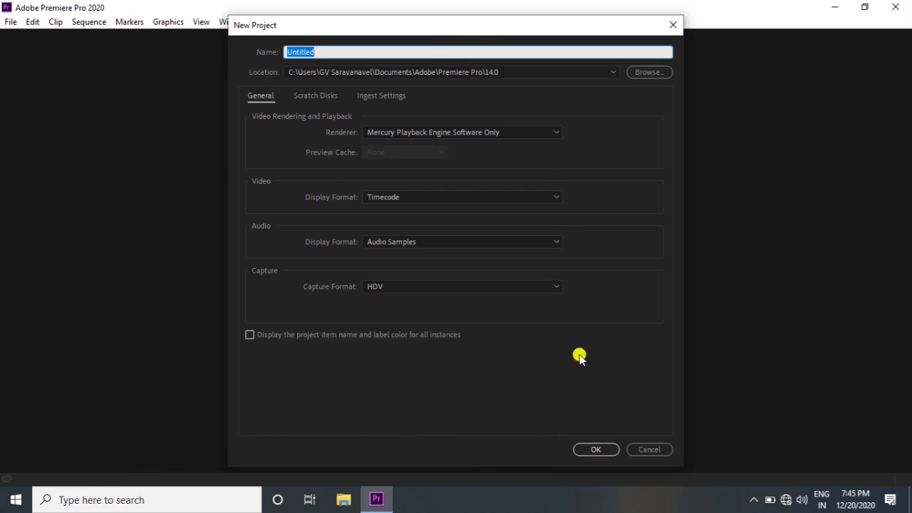
pyautogui.click(598, 450)
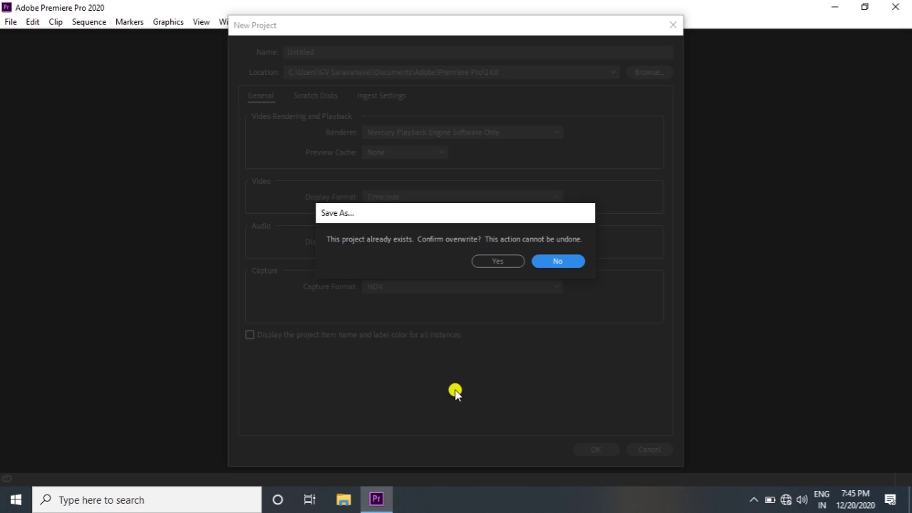
pyautogui.press('Left')
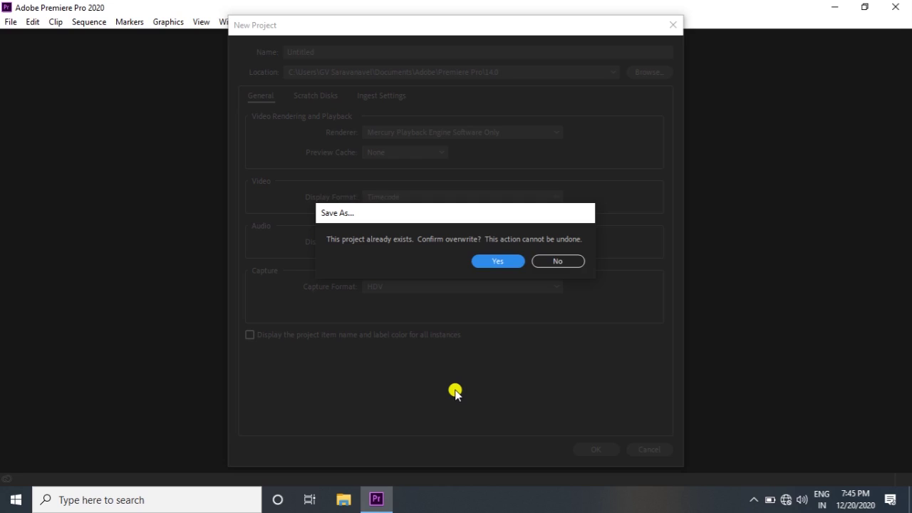
pyautogui.press('Return')
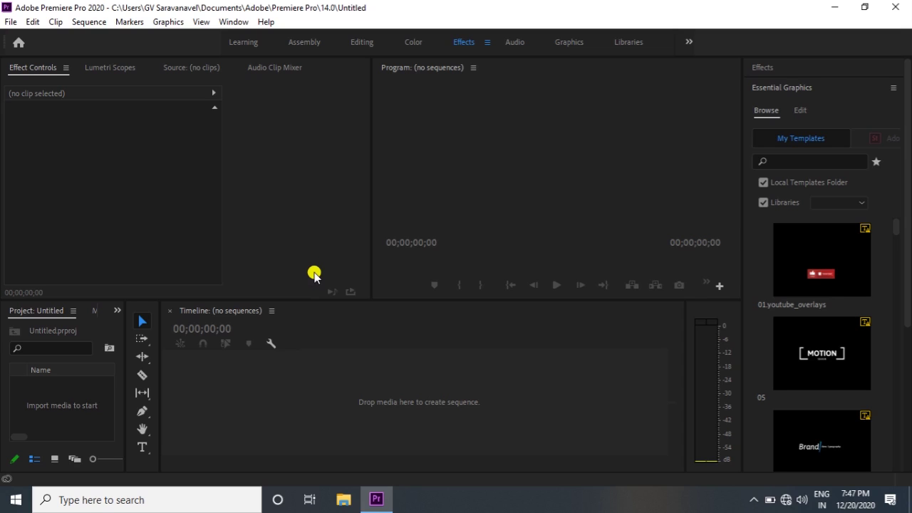
# - Import the video Unit 1 QNo 3 from the Videos folder and place it in the empty timeline as a new sequence
pyautogui.click(11, 22)
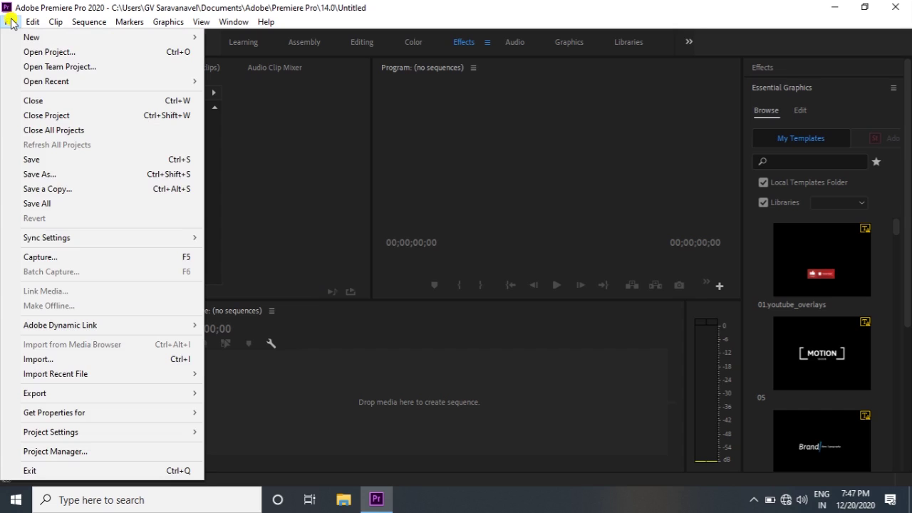
pyautogui.moveTo(44, 328)
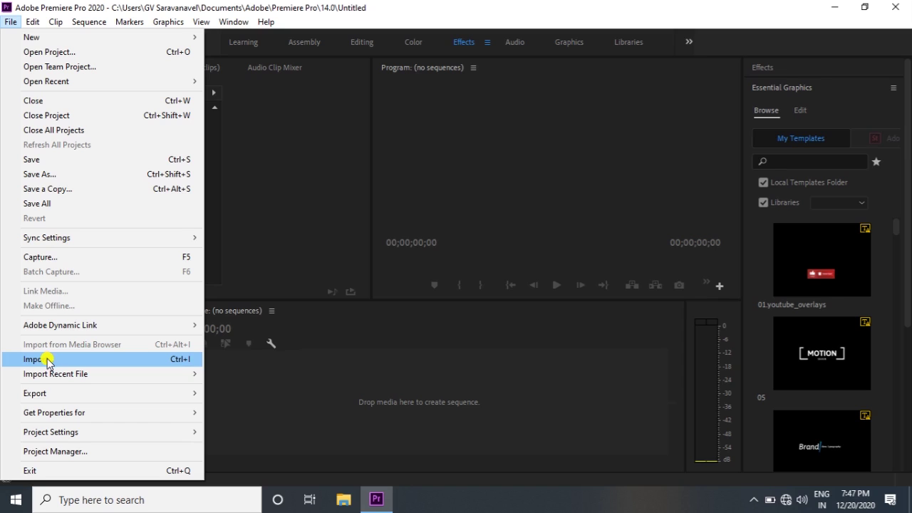
pyautogui.click(69, 360)
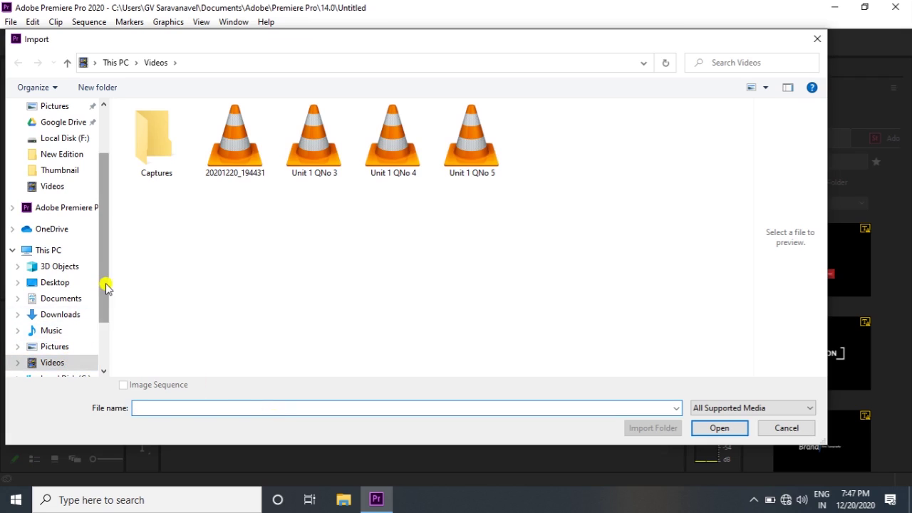
pyautogui.scroll(-1, 102, 285)
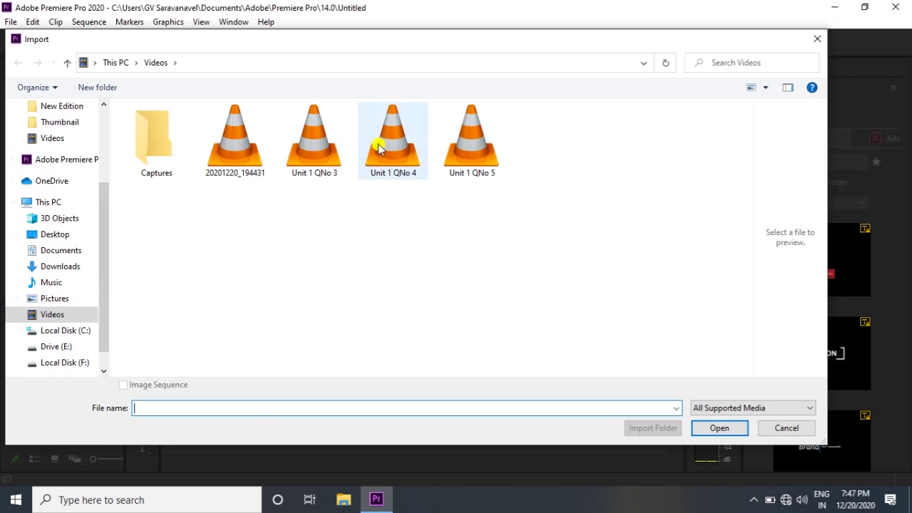
pyautogui.click(324, 150)
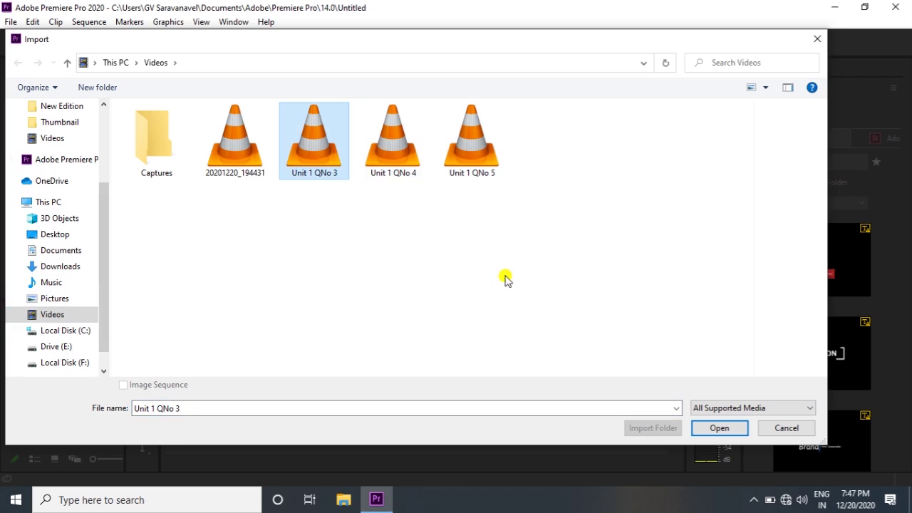
pyautogui.click(726, 431)
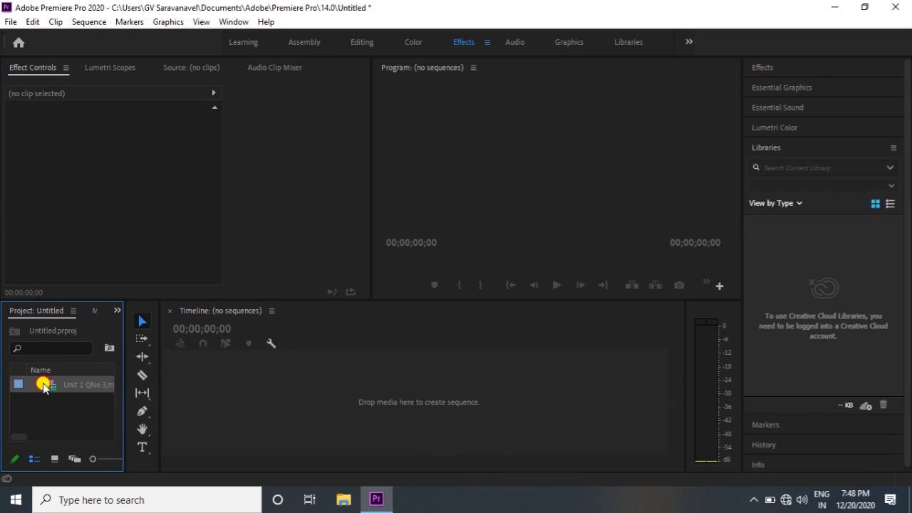
pyautogui.moveTo(43, 387); pyautogui.dragTo(369, 412)
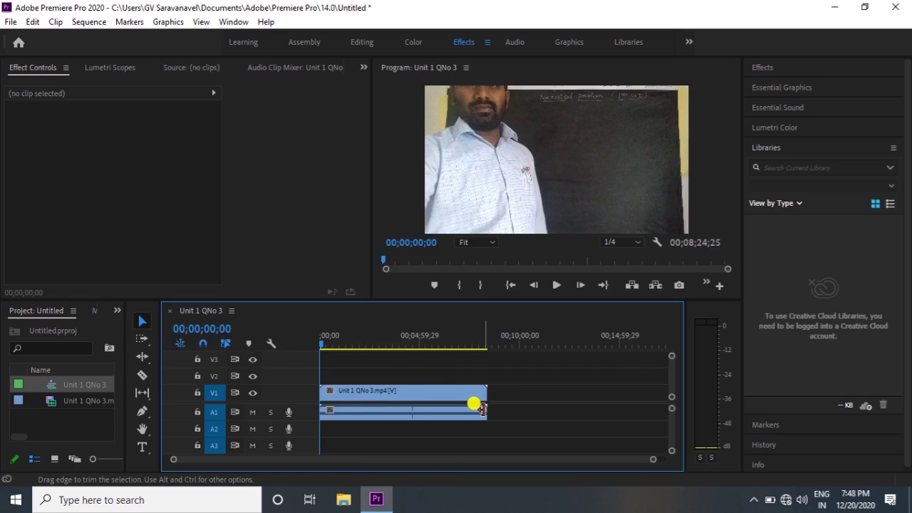
# - Split the Unit 1 QNo 3 clip at about 00;00;01;07 and delete the short opening piece
pyautogui.moveTo(650, 462)
pyautogui.mouseDown()
pyautogui.moveTo(387, 462)
pyautogui.moveTo(705, 472)
pyautogui.moveTo(546, 484)
pyautogui.moveTo(682, 472)
pyautogui.moveTo(632, 479)
pyautogui.mouseUp()
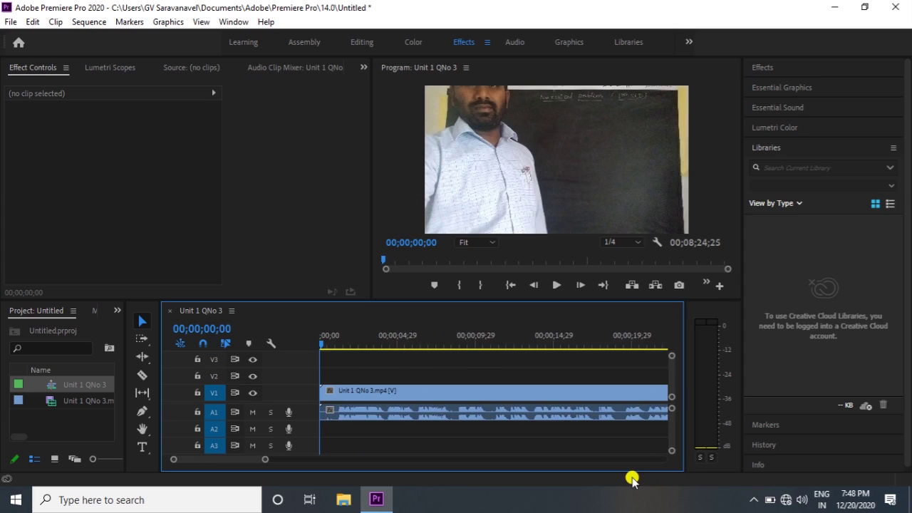
pyautogui.press('c')
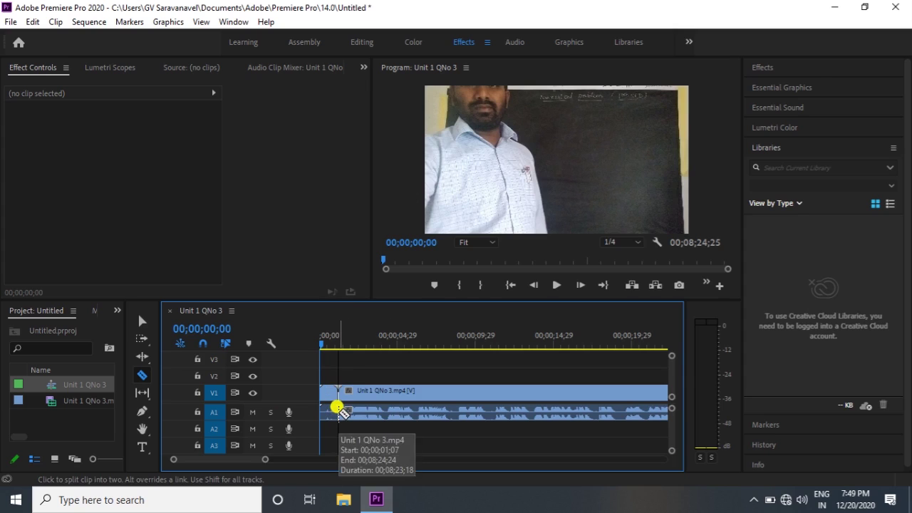
pyautogui.click(338, 411)
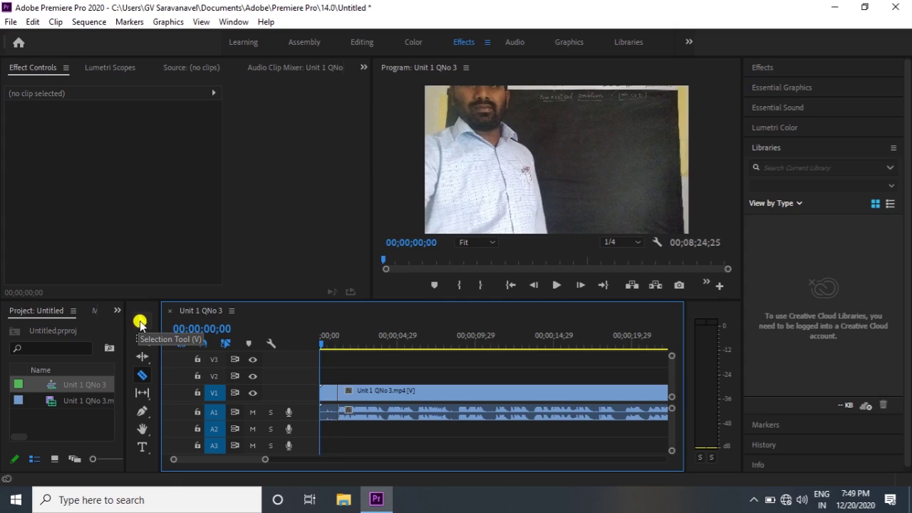
pyautogui.click(140, 325)
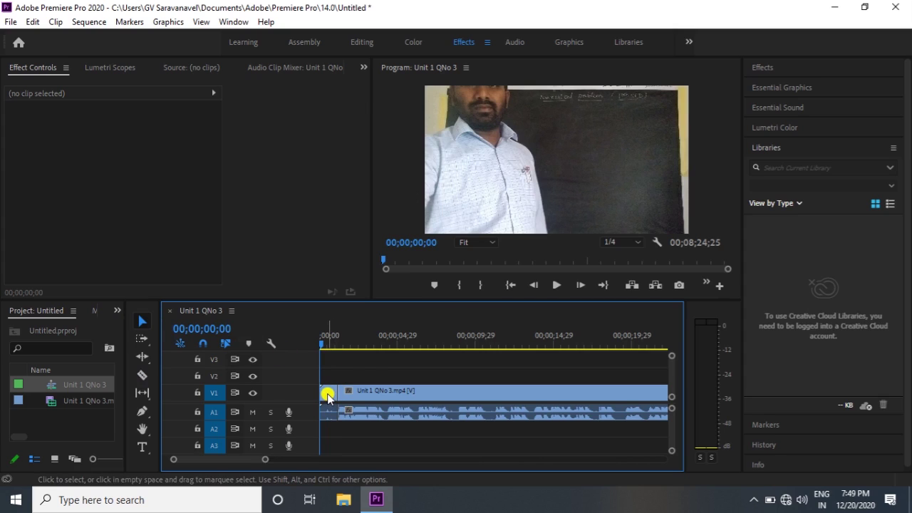
pyautogui.click(328, 394)
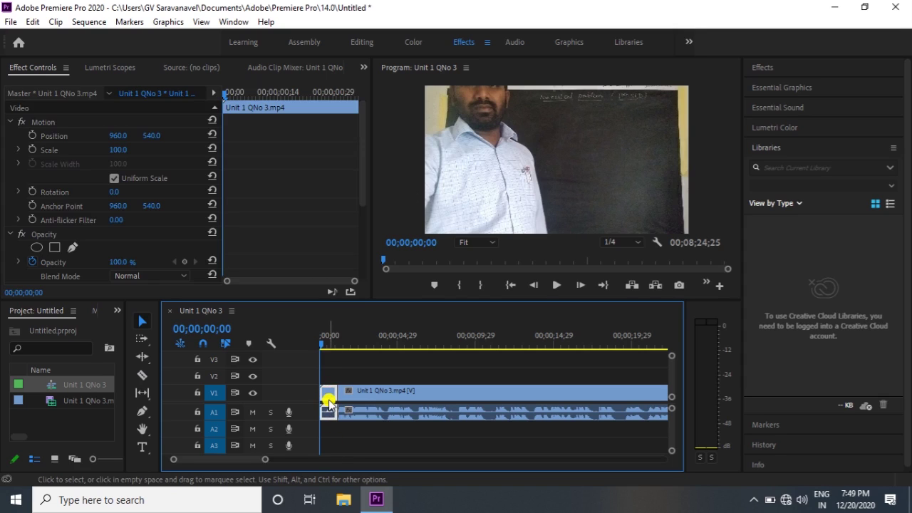
pyautogui.press('Delete')
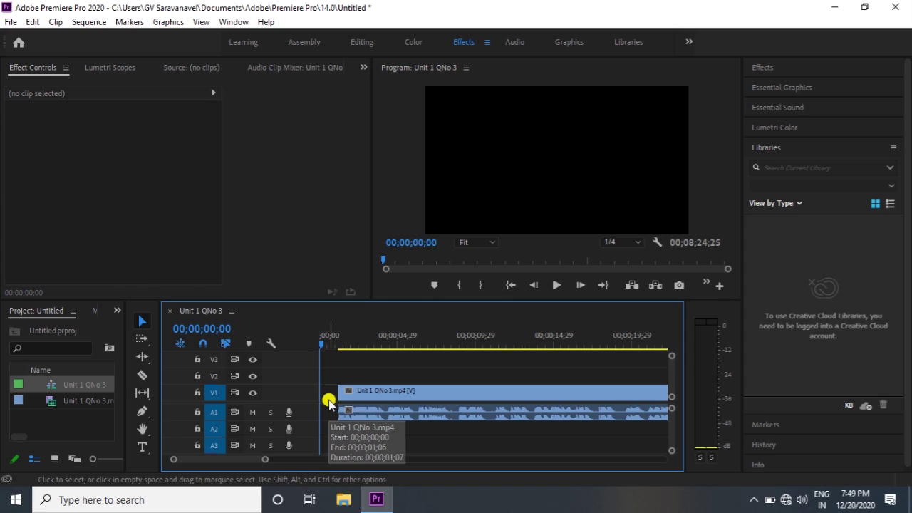
# - Close the empty gap before the remaining clip so that it starts at the beginning of the timeline
pyautogui.click(329, 401)
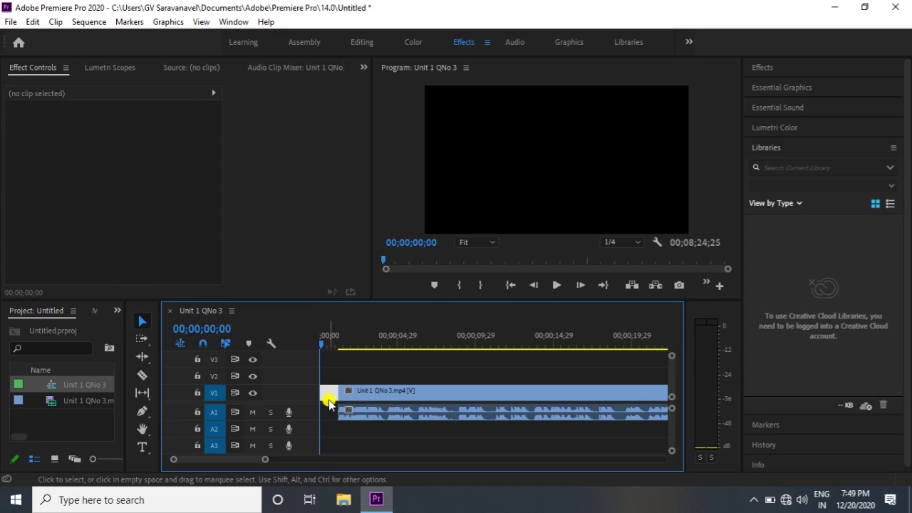
pyautogui.click(329, 413)
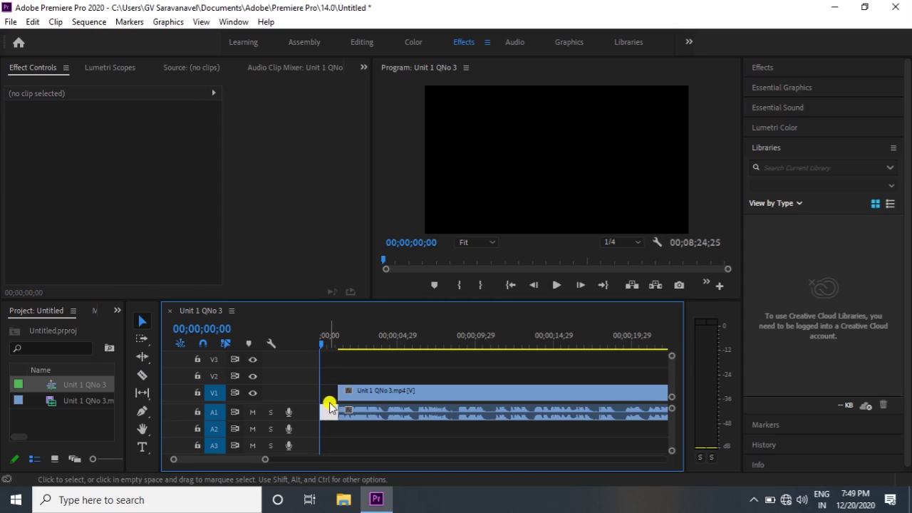
pyautogui.click(330, 390)
pyautogui.click(343, 369)
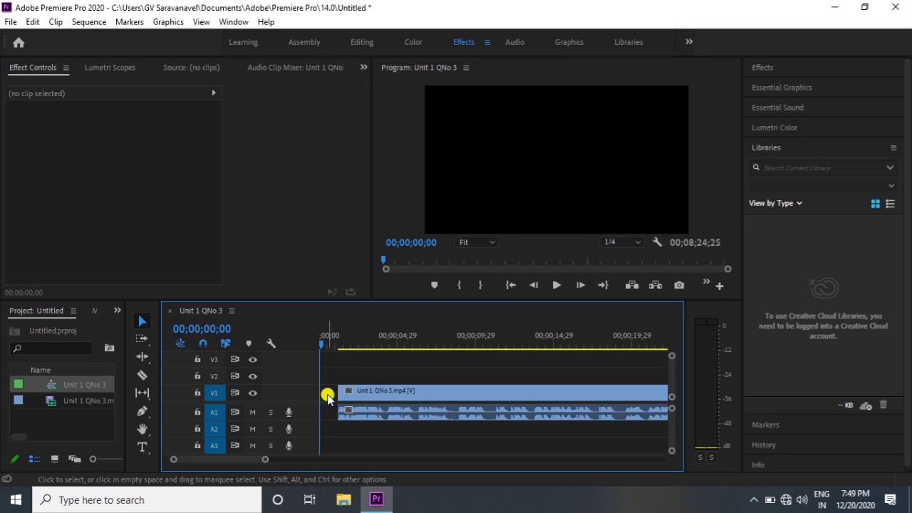
pyautogui.click(328, 397)
pyautogui.press('Delete')
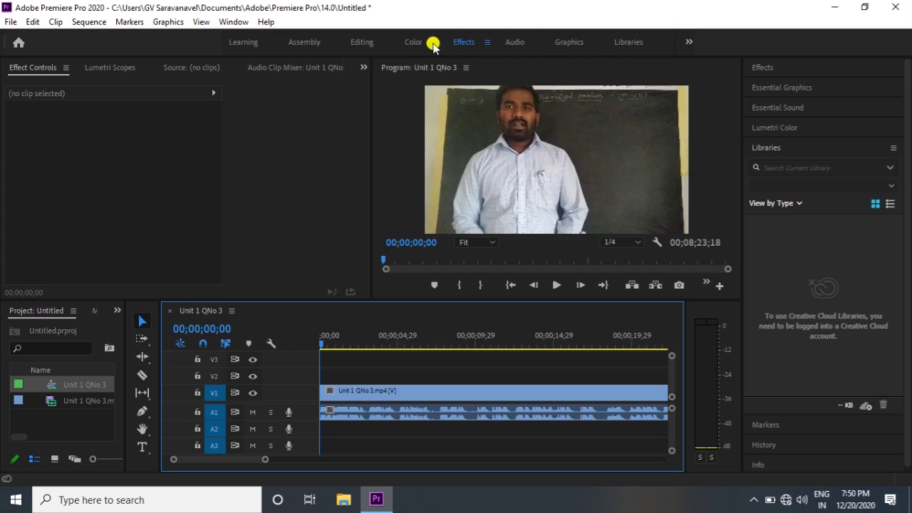
# - Find the DeNoise audio effect, start playback of the sequence, and apply the effect to the clip's audio on track A1
pyautogui.click(763, 67)
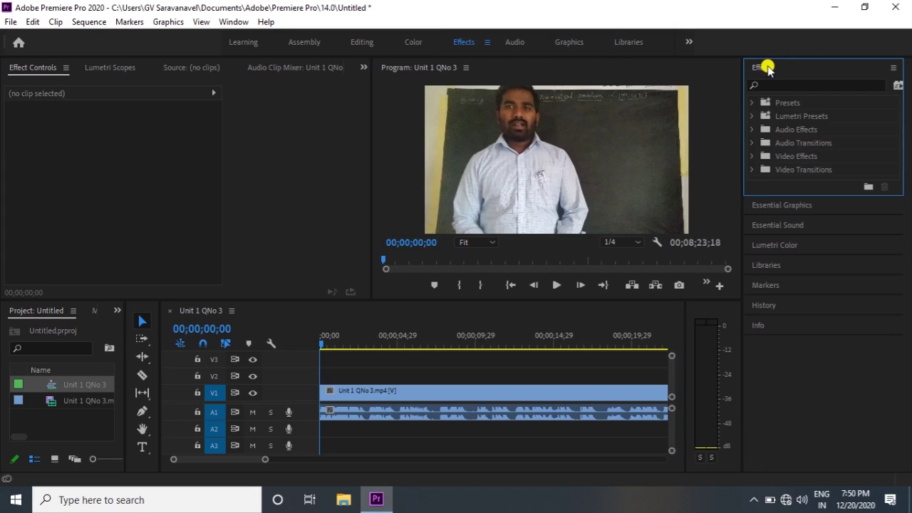
pyautogui.click(814, 84)
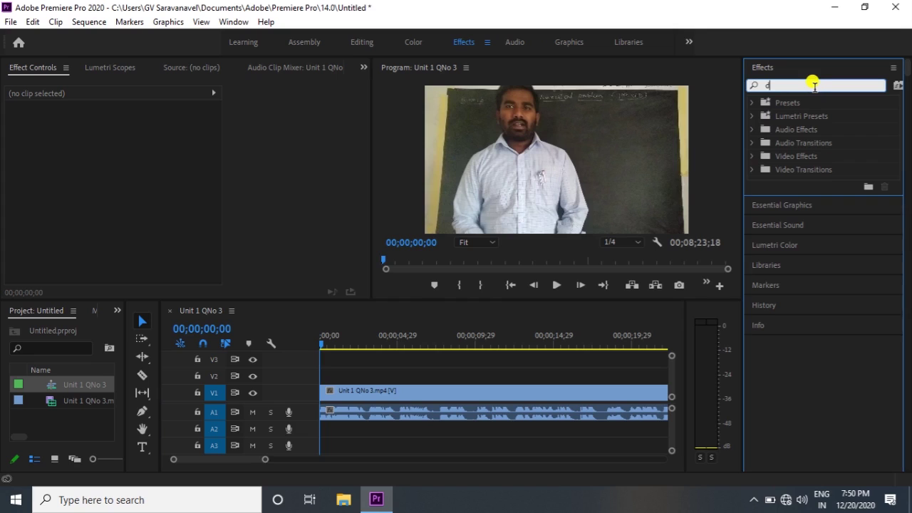
pyautogui.write('denoise')
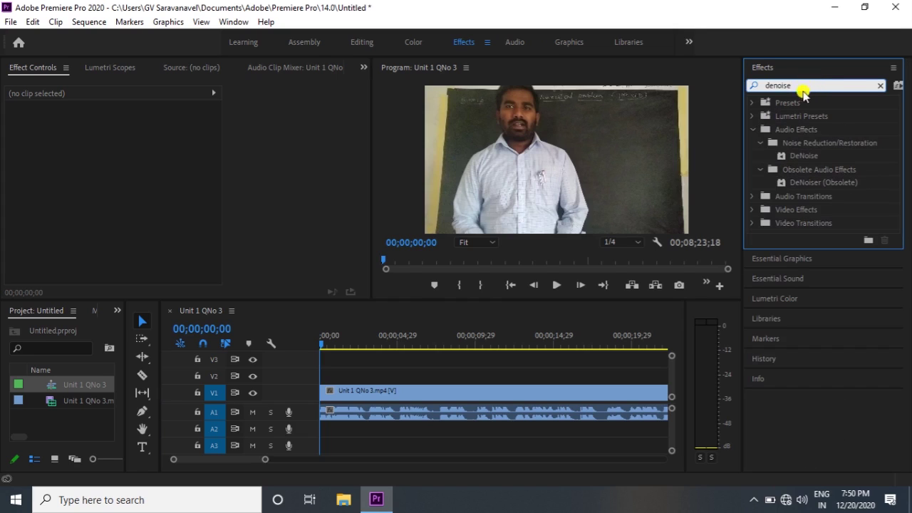
pyautogui.click(804, 156)
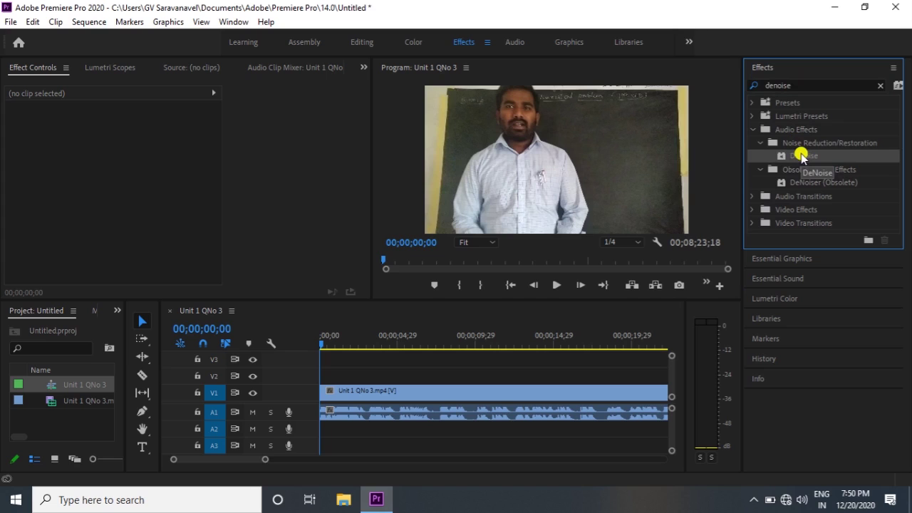
pyautogui.click(555, 285)
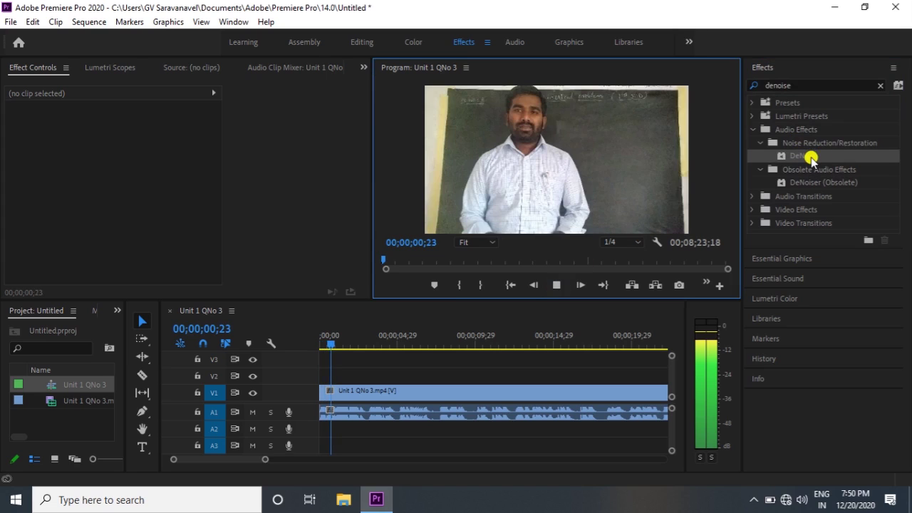
pyautogui.click(802, 156)
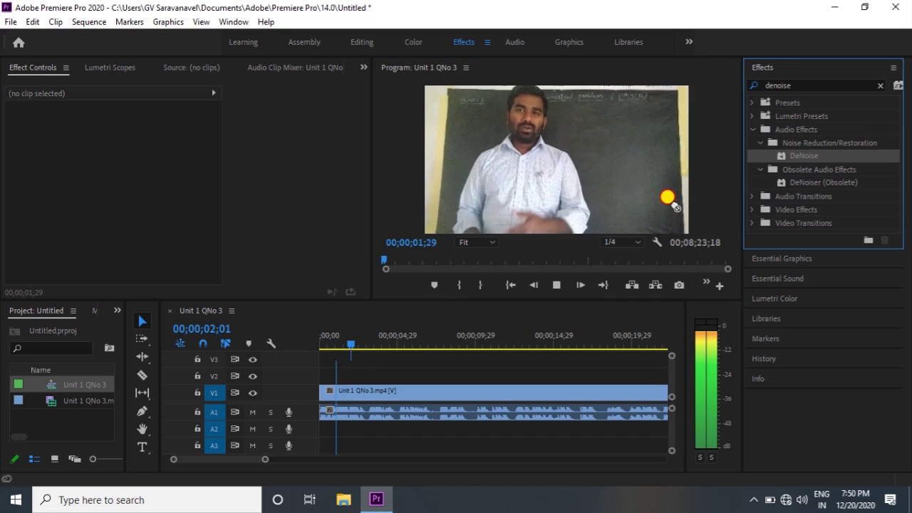
pyautogui.moveTo(544, 305); pyautogui.dragTo(433, 411)
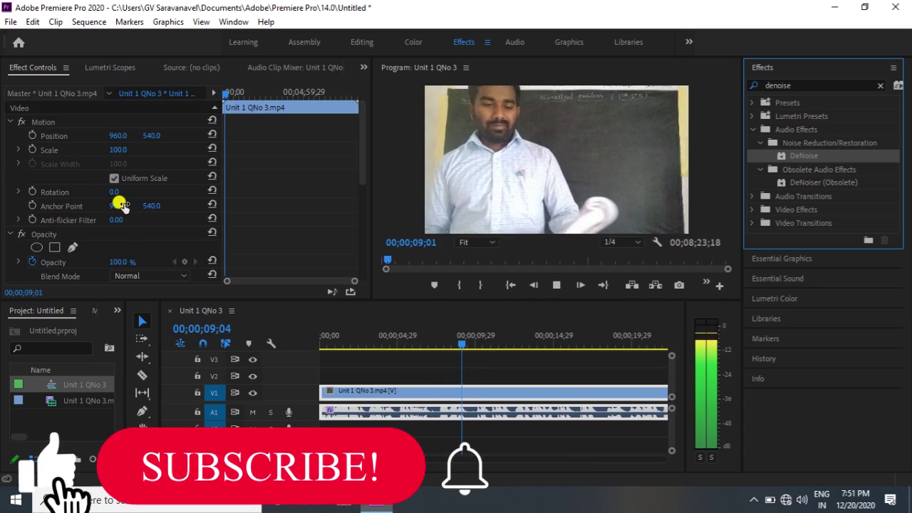
# - Open the DeNoise effect's custom setup and set its Amount to 100 % and Gain to 2 dB
pyautogui.moveTo(362, 138); pyautogui.dragTo(359, 240)
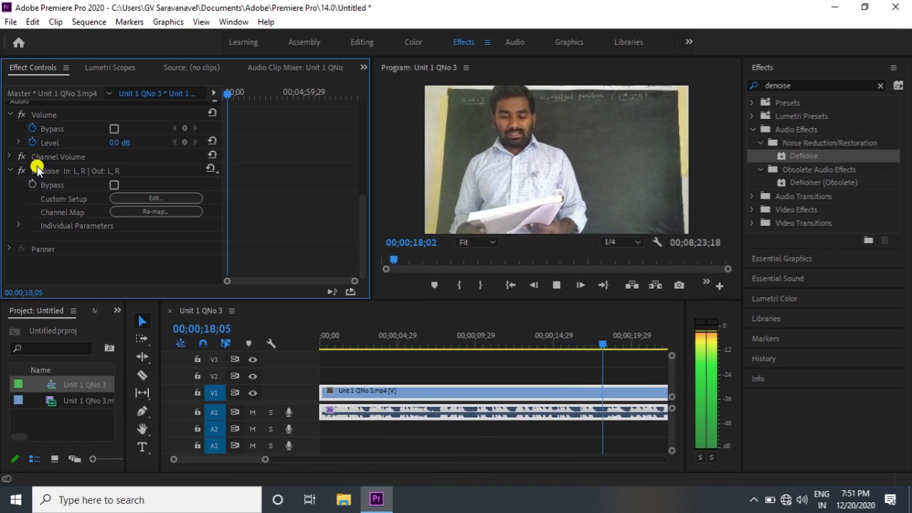
pyautogui.click(146, 198)
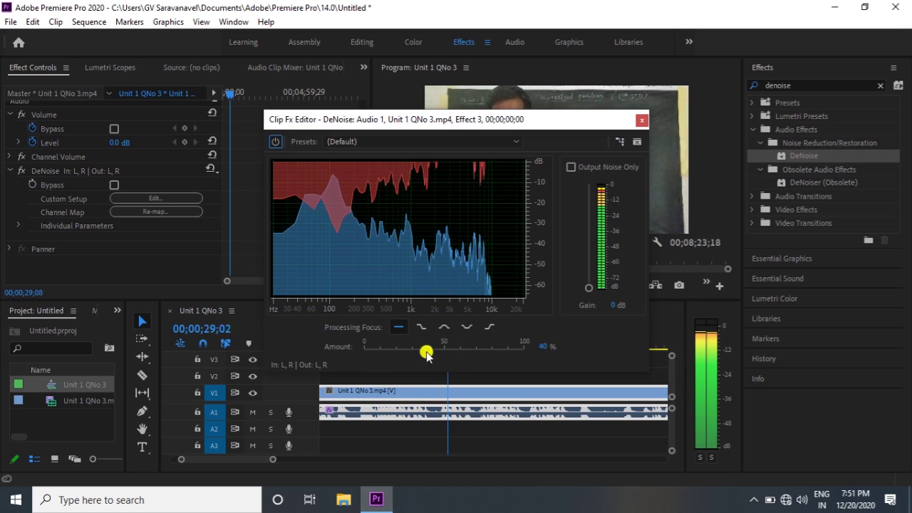
pyautogui.moveTo(427, 350); pyautogui.dragTo(359, 355)
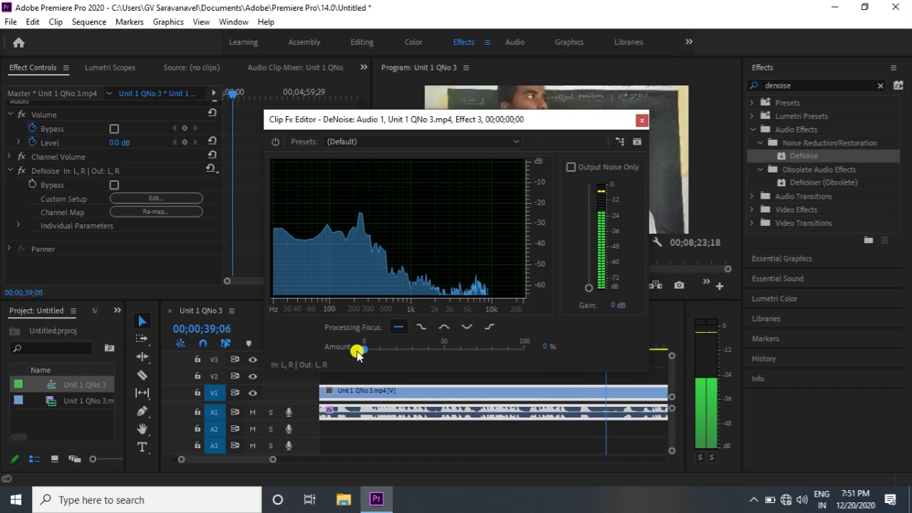
pyautogui.moveTo(362, 351); pyautogui.dragTo(557, 357)
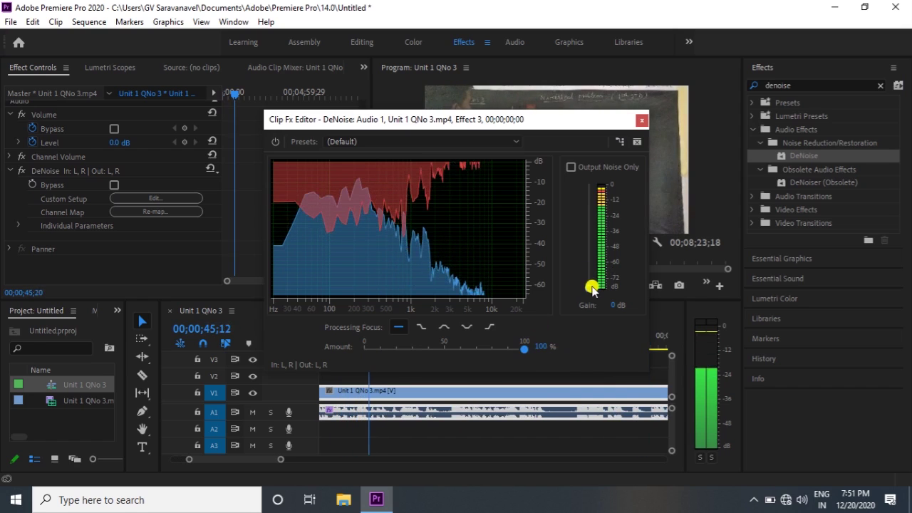
pyautogui.moveTo(592, 288); pyautogui.dragTo(592, 279)
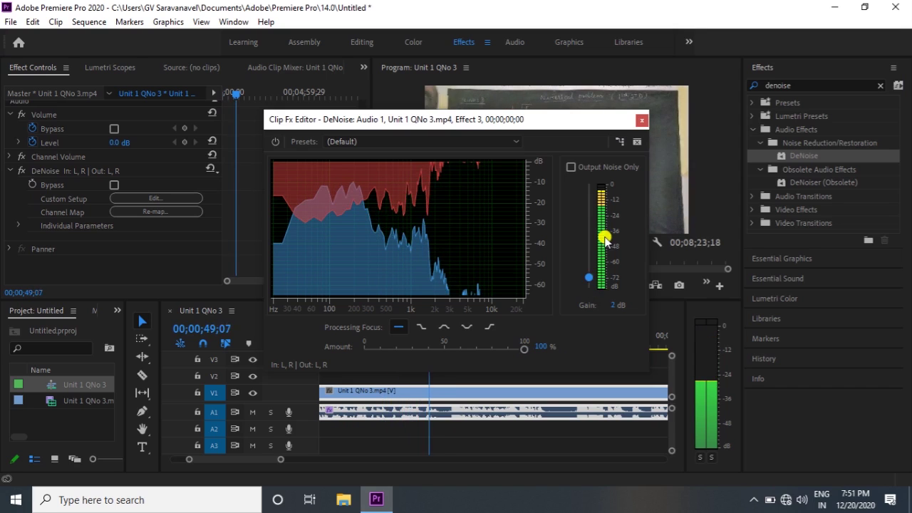
pyautogui.moveTo(590, 280); pyautogui.dragTo(596, 245)
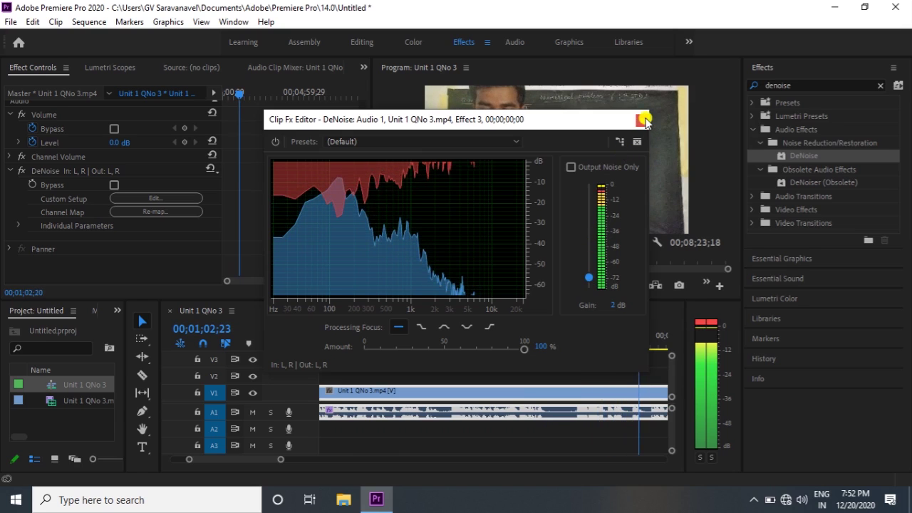
# - Close the DeNoise editor and apply the Amplify effect from Amplitude and Compression to the clip's audio on track A1
pyautogui.click(641, 121)
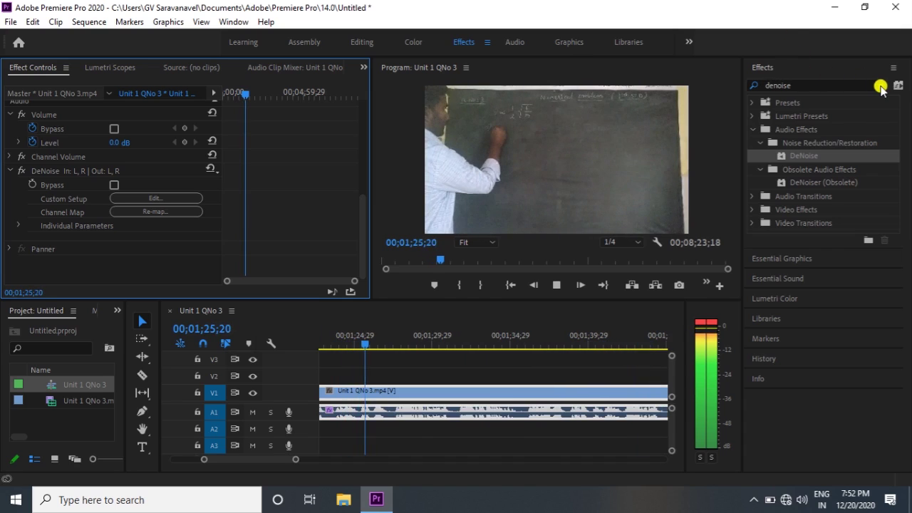
pyautogui.click(878, 85)
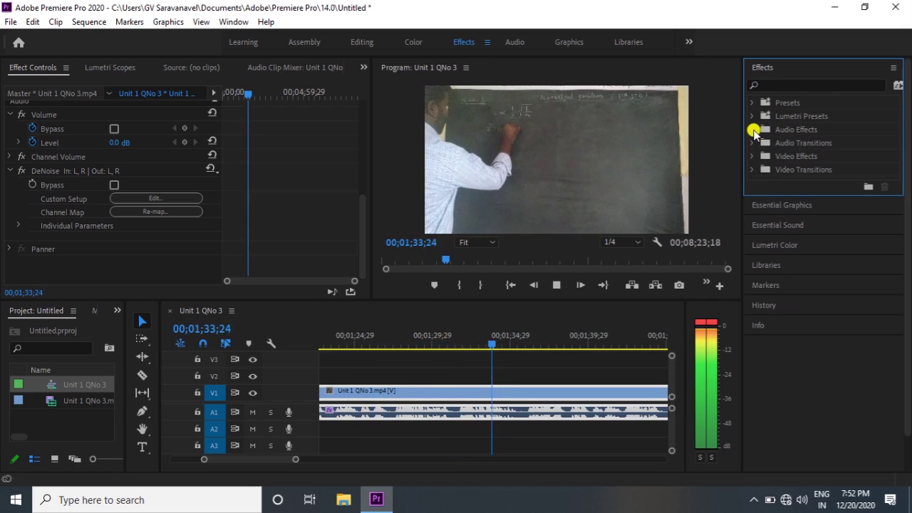
pyautogui.click(753, 131)
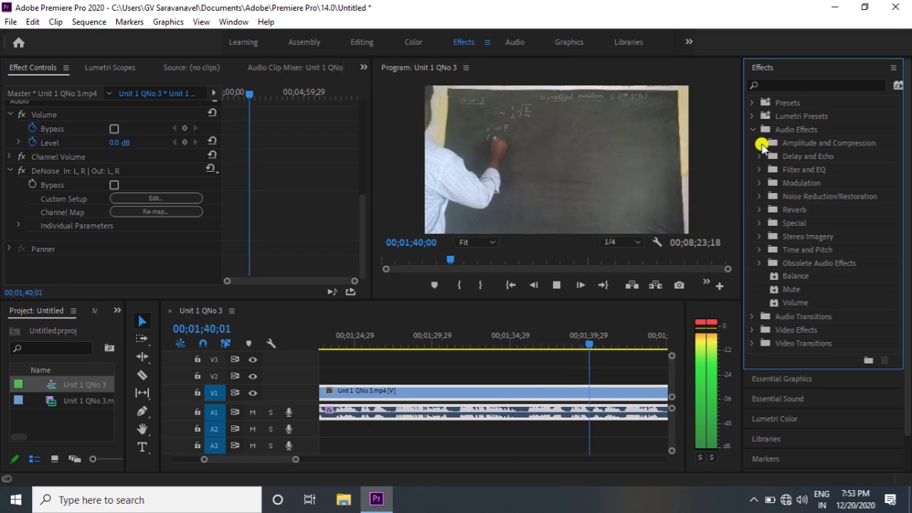
pyautogui.click(759, 142)
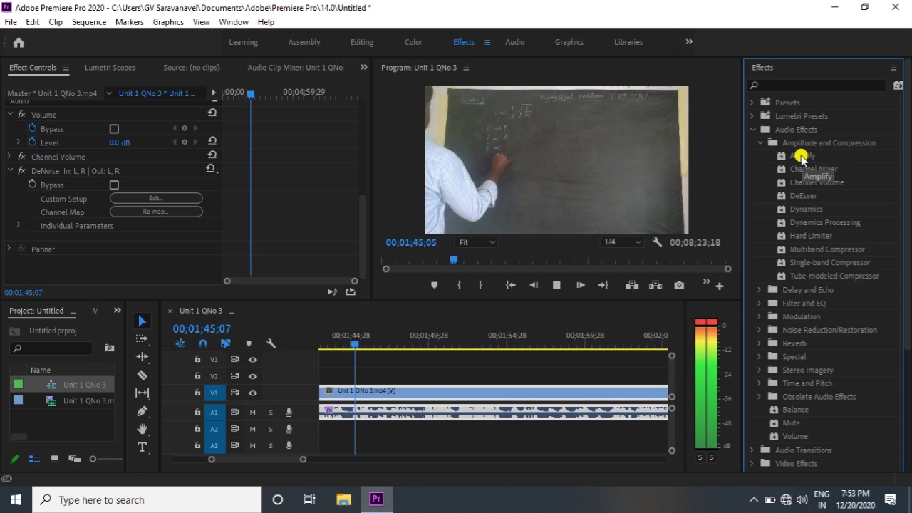
pyautogui.click(801, 156)
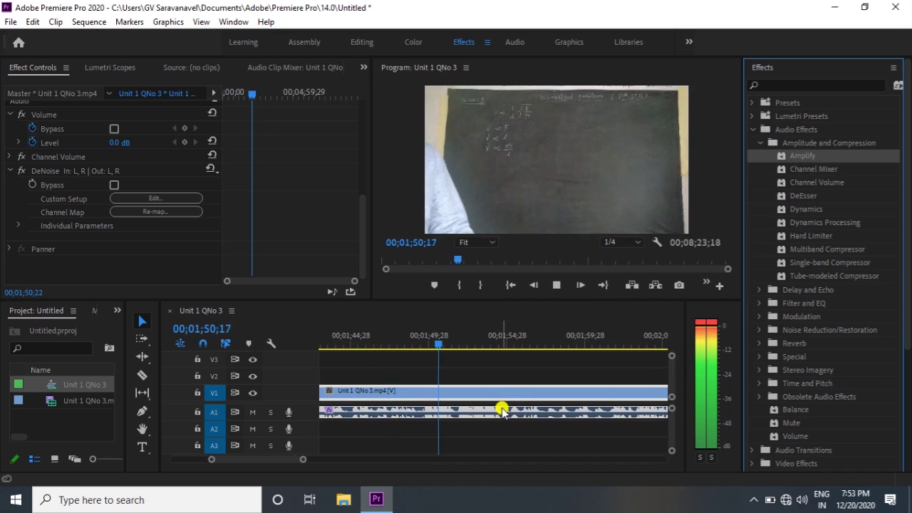
pyautogui.moveTo(801, 156); pyautogui.dragTo(503, 411)
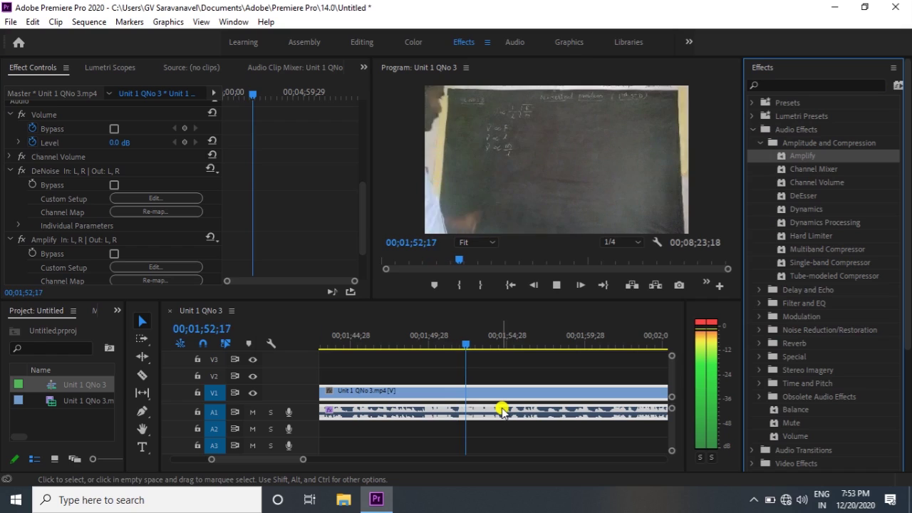
# - Open the Amplify effect's custom setup, set the linked left and right Gain to 13.91 dB, and close the editor
pyautogui.scroll(-2, 214, 228)
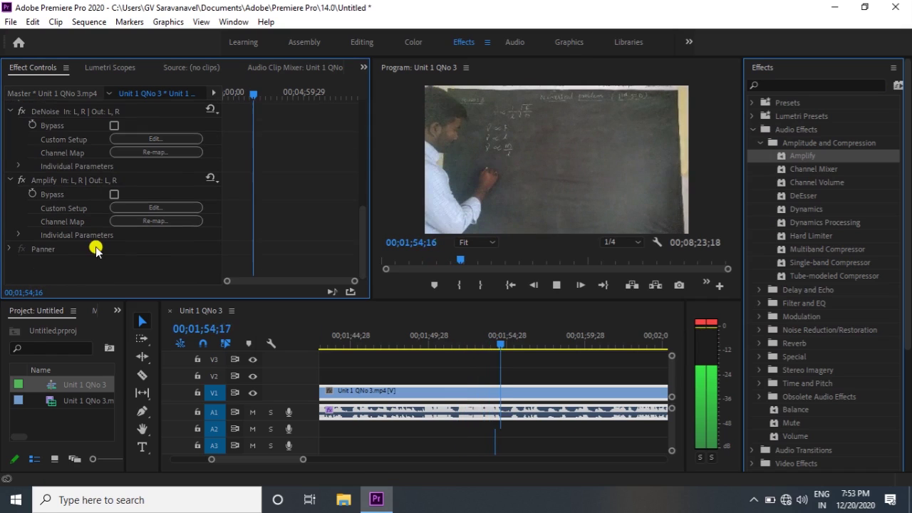
pyautogui.click(145, 207)
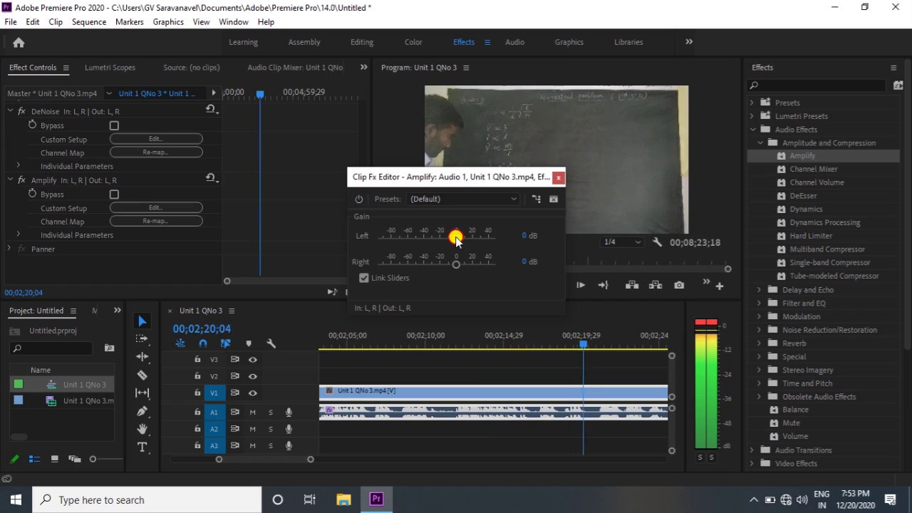
pyautogui.moveTo(456, 237); pyautogui.dragTo(462, 237)
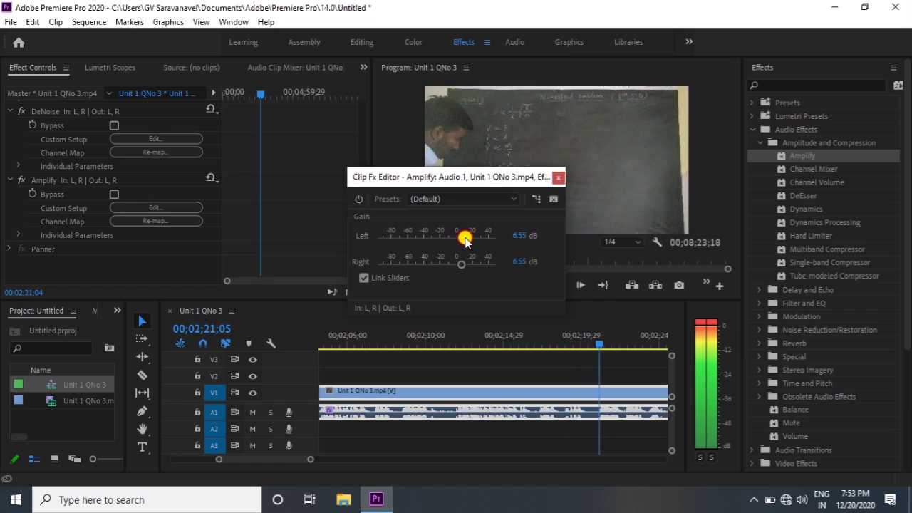
pyautogui.moveTo(471, 240); pyautogui.dragTo(467, 242)
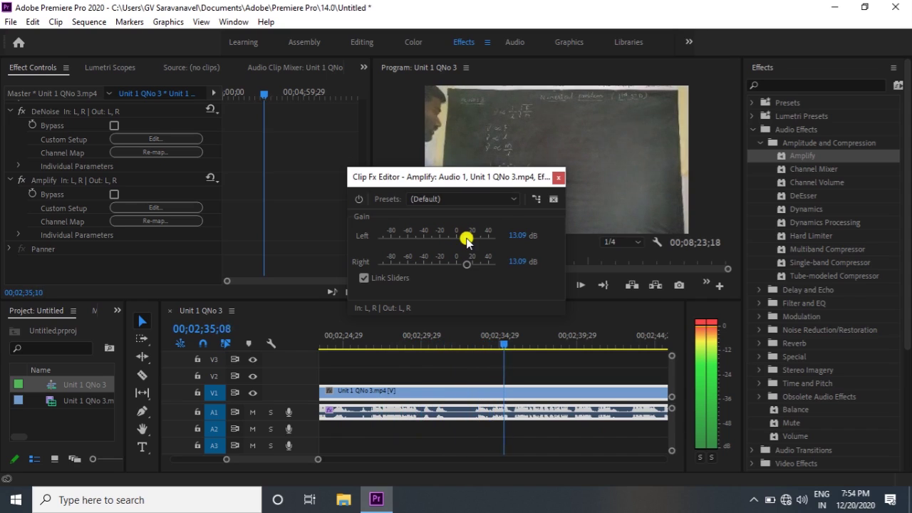
pyautogui.moveTo(467, 240)
pyautogui.mouseDown()
pyautogui.moveTo(491, 244)
pyautogui.moveTo(481, 245)
pyautogui.mouseUp()
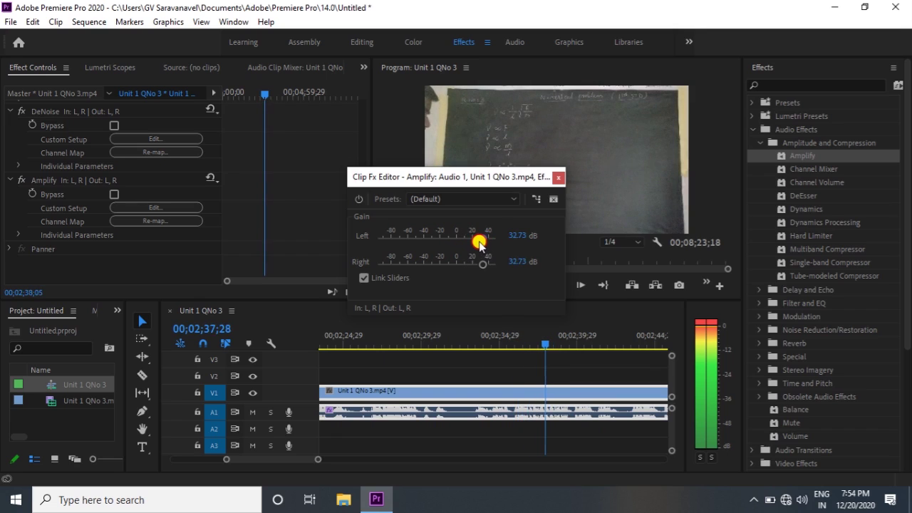
pyautogui.moveTo(475, 243)
pyautogui.mouseDown()
pyautogui.moveTo(457, 242)
pyautogui.moveTo(468, 243)
pyautogui.mouseUp()
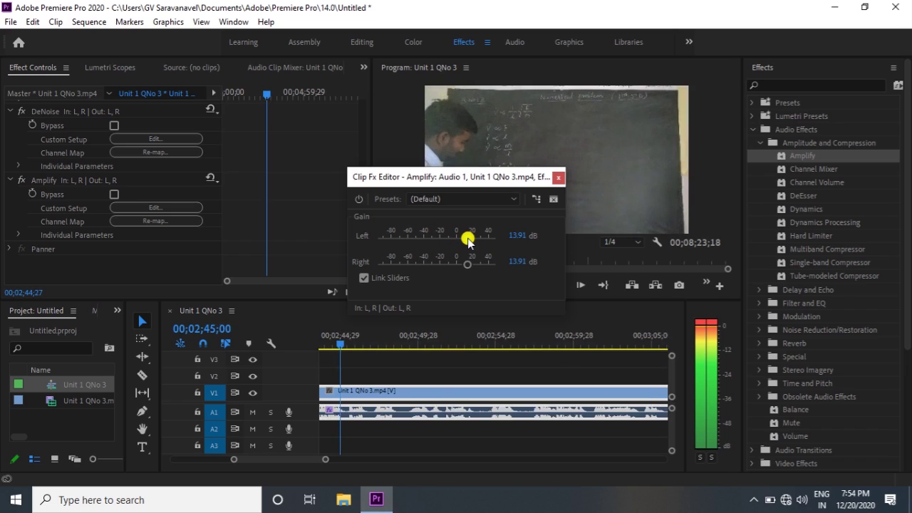
pyautogui.click(558, 177)
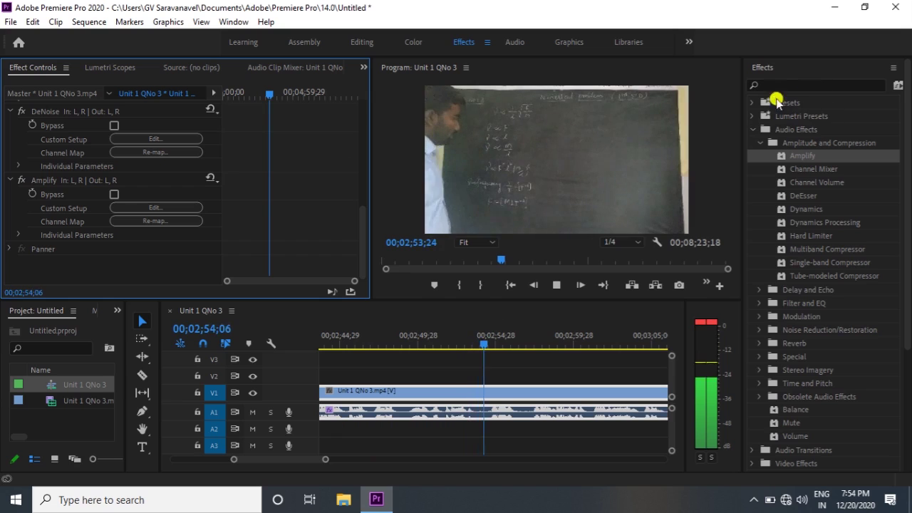
# - Collapse the Audio Effects folder and browse the Essential Graphics templates down to the YouTube subscribe ones
pyautogui.click(753, 130)
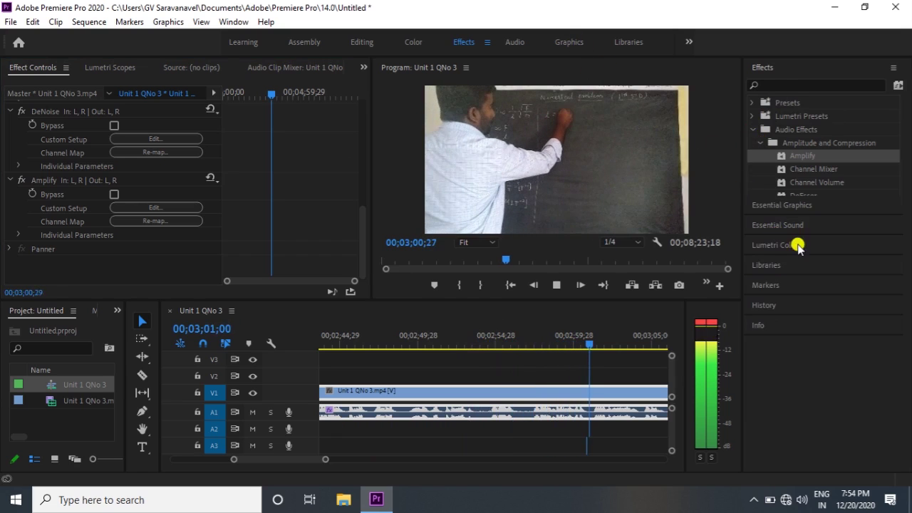
pyautogui.click(791, 207)
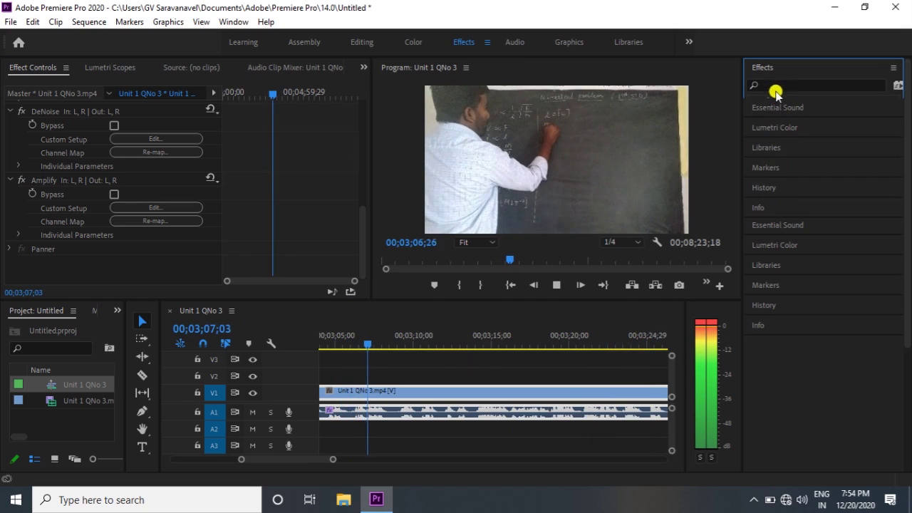
pyautogui.click(756, 117)
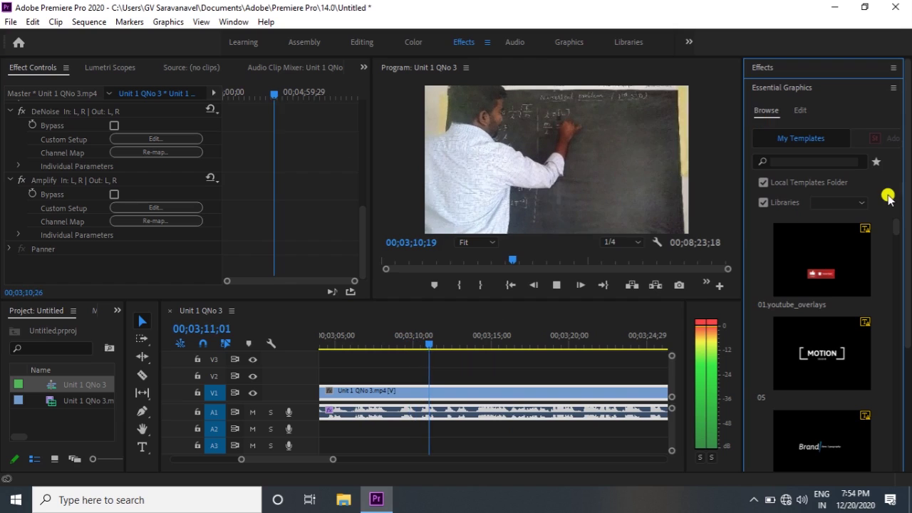
pyautogui.moveTo(898, 230); pyautogui.dragTo(895, 507)
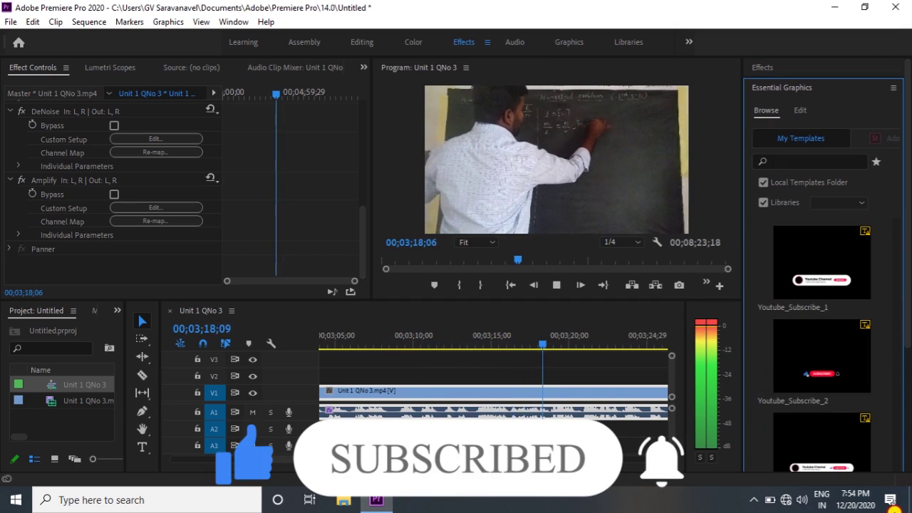
pyautogui.moveTo(803, 351)
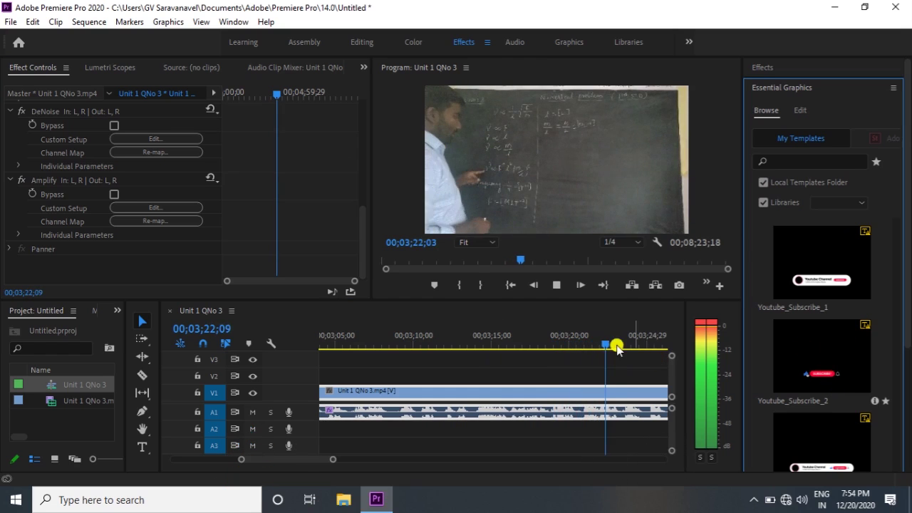
# - Stop playback, move the playhead to 00;03;11;06, and place the Youtube_Subscribe_2 template there on track V2
pyautogui.click(555, 285)
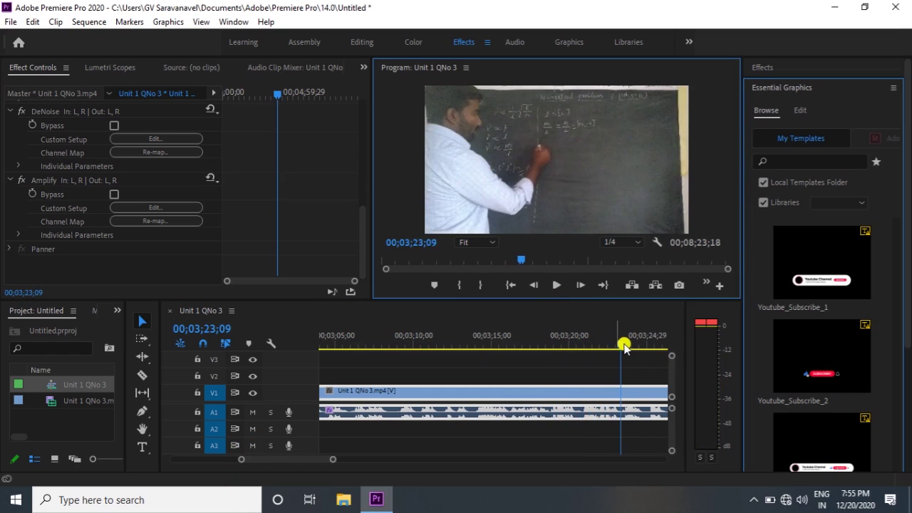
pyautogui.moveTo(624, 343); pyautogui.dragTo(434, 358)
pyautogui.moveTo(825, 362)
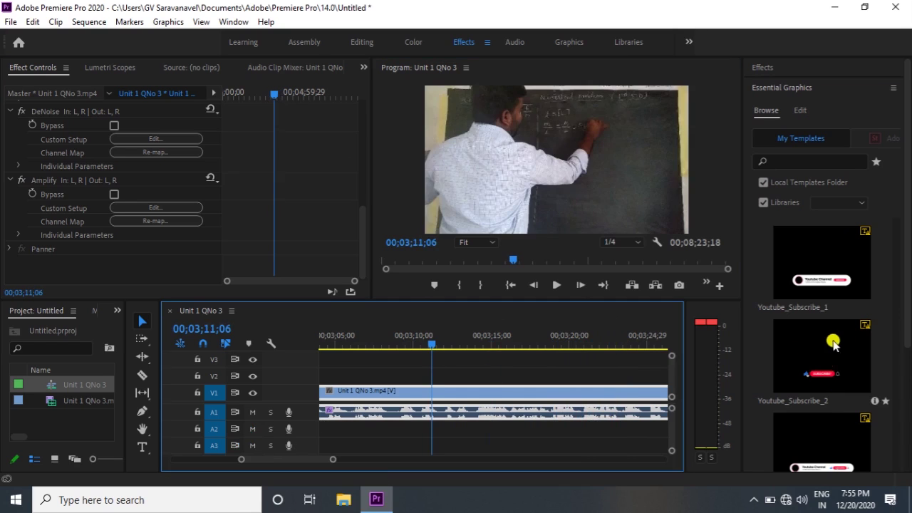
pyautogui.moveTo(825, 362); pyautogui.dragTo(459, 376)
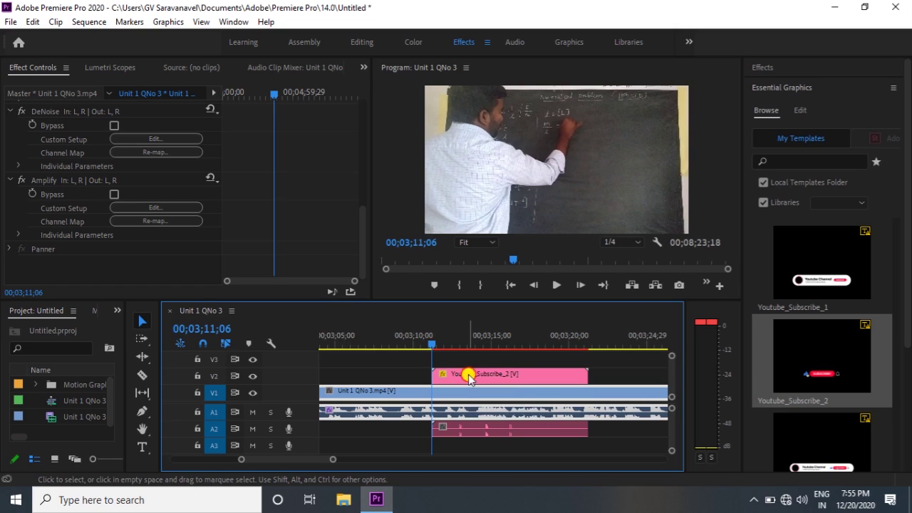
# - Select the Youtube_Subscribe_2 graphic on V2 and preview it by playing the sequence from just before its start to its end
pyautogui.click(468, 378)
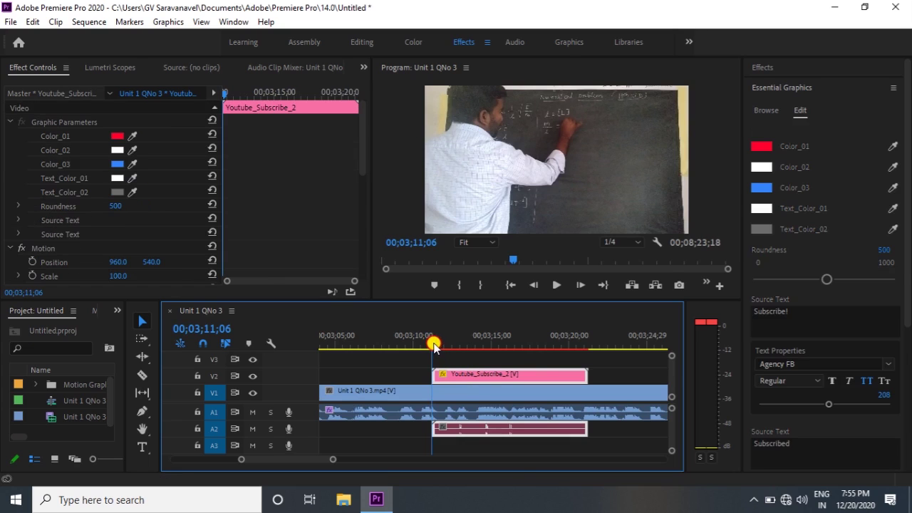
pyautogui.moveTo(433, 346); pyautogui.dragTo(433, 347)
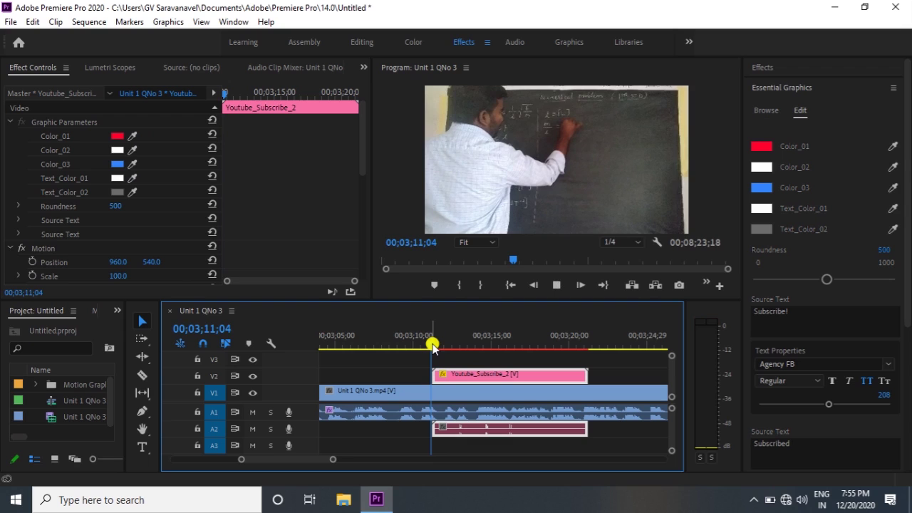
pyautogui.press('space')
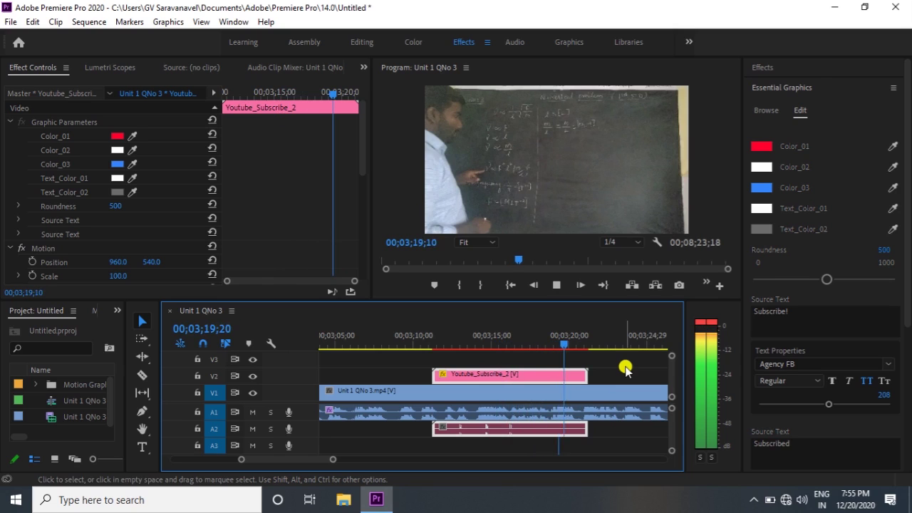
pyautogui.press('space')
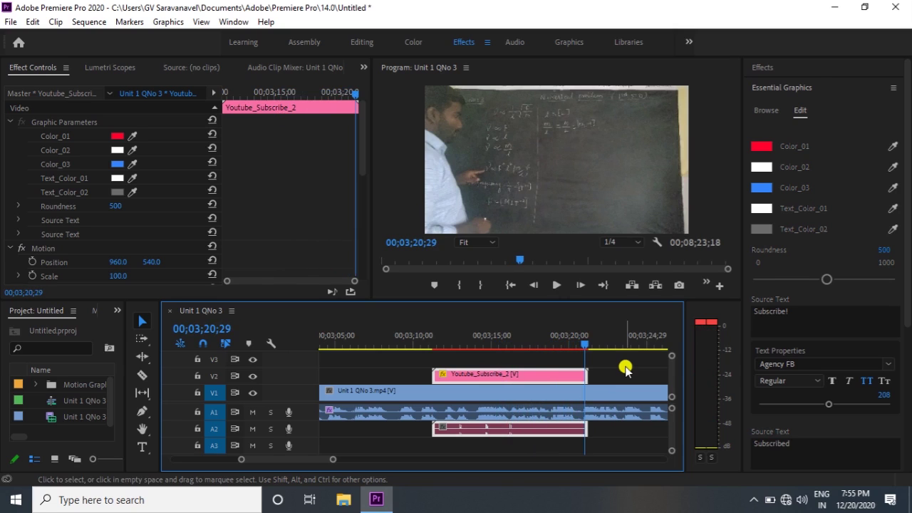